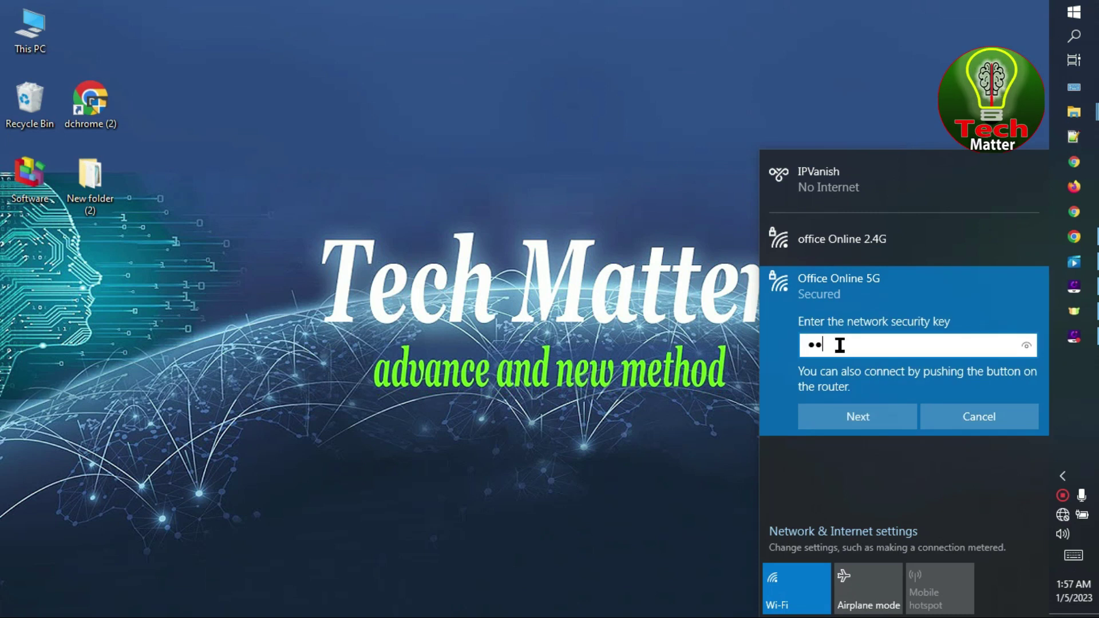
# - Submit the Office Online 5G security key to connect, then close the Wi-Fi list
pyautogui.click(846, 408)
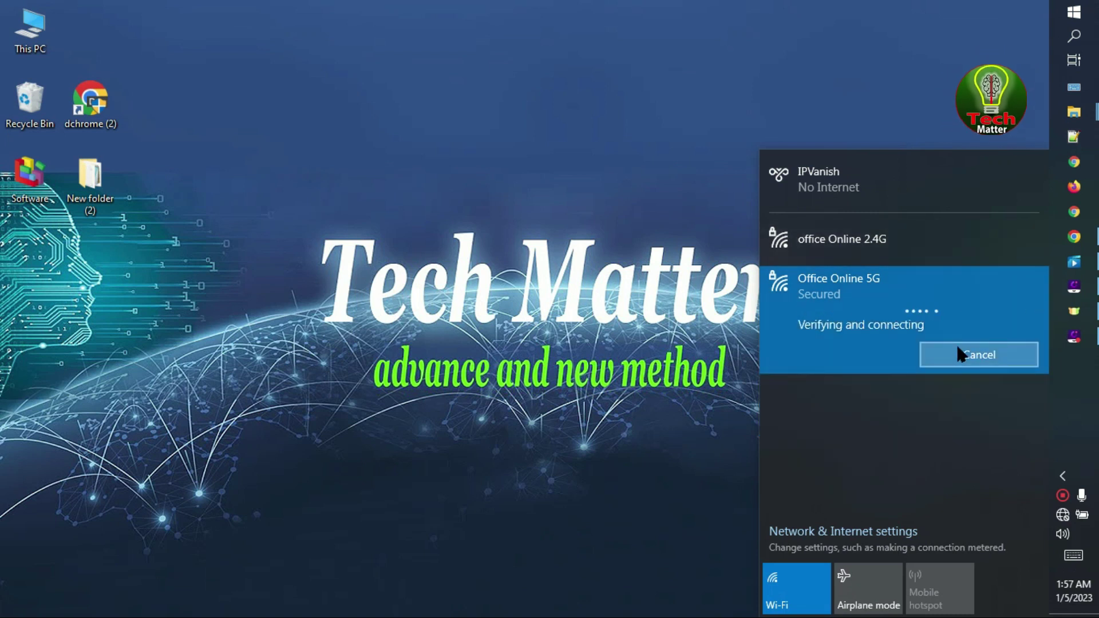
pyautogui.click(949, 253)
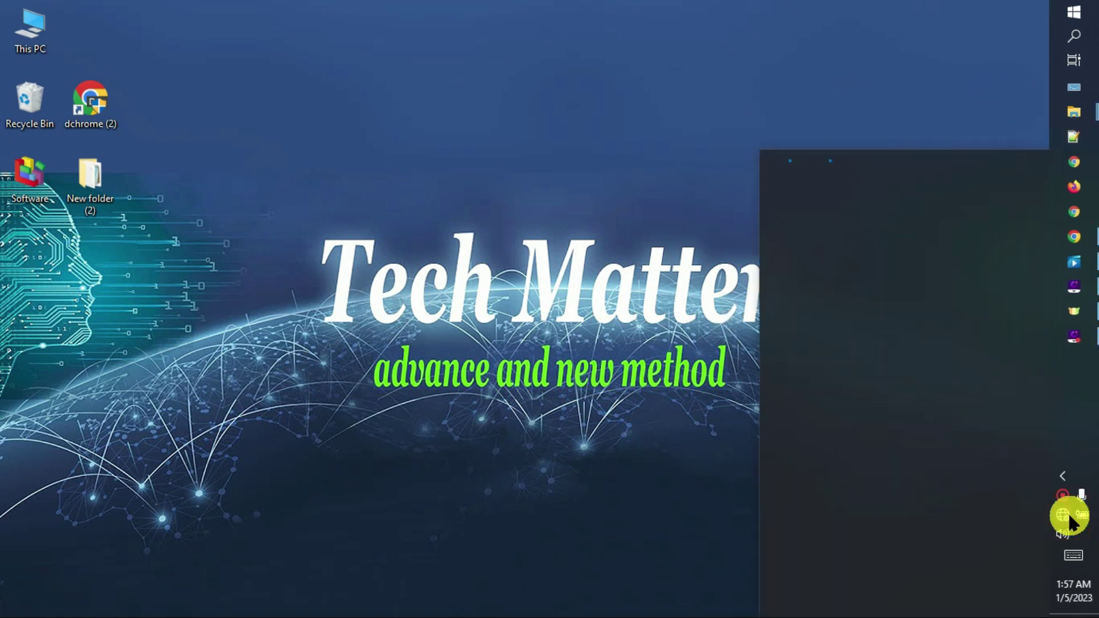
pyautogui.click(708, 372)
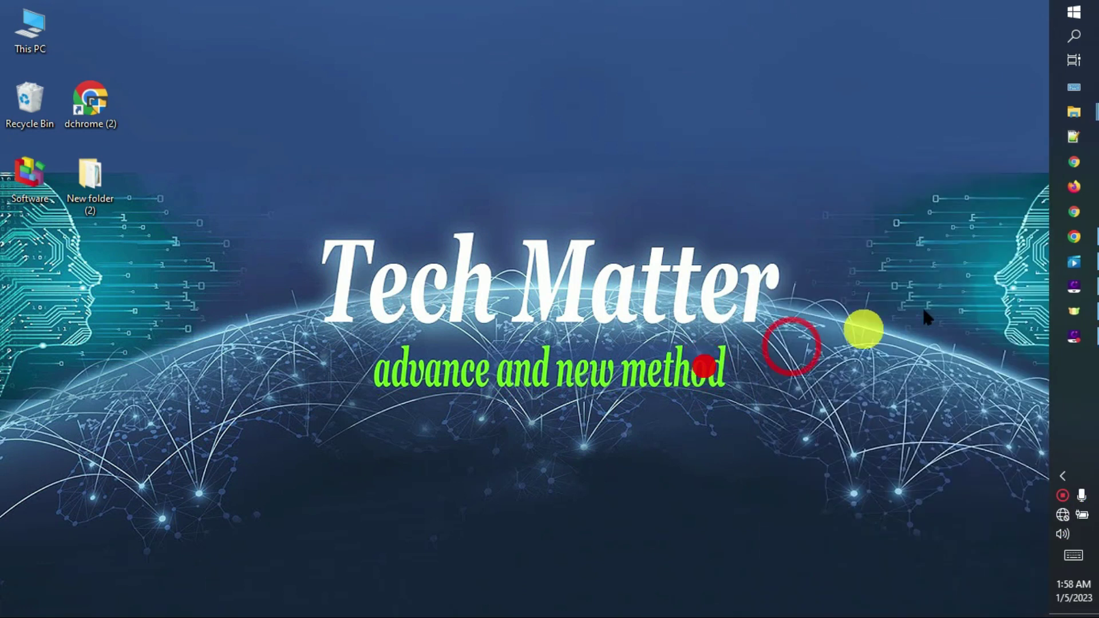
# - Launch Chrome and load the TP-Link login page at 192.168.0.1
pyautogui.click(1084, 243)
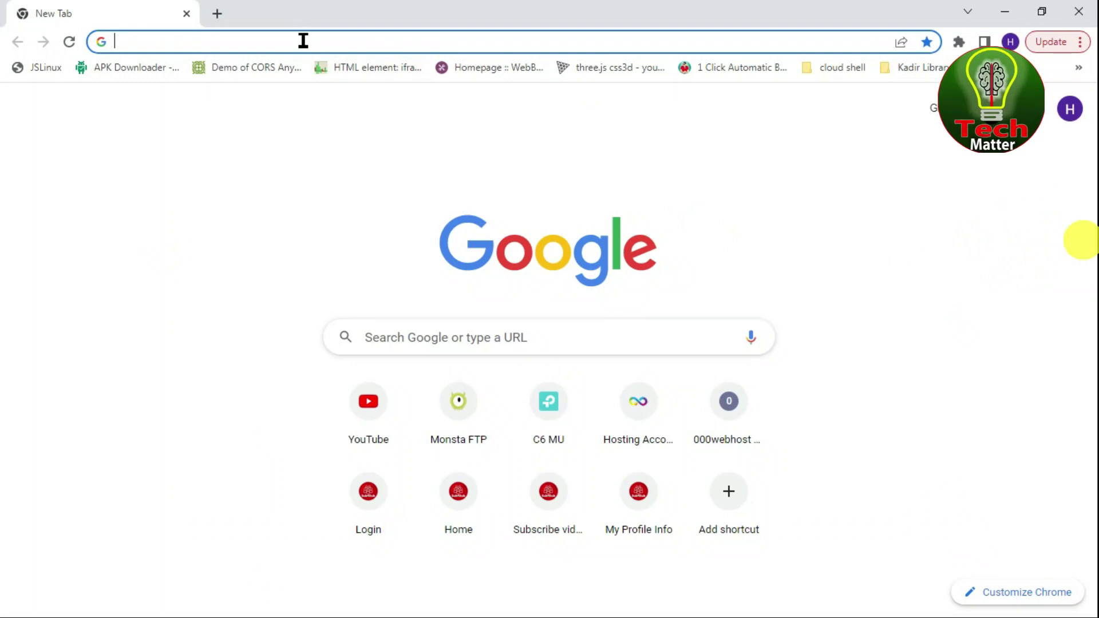
pyautogui.click(303, 40)
pyautogui.write('19')
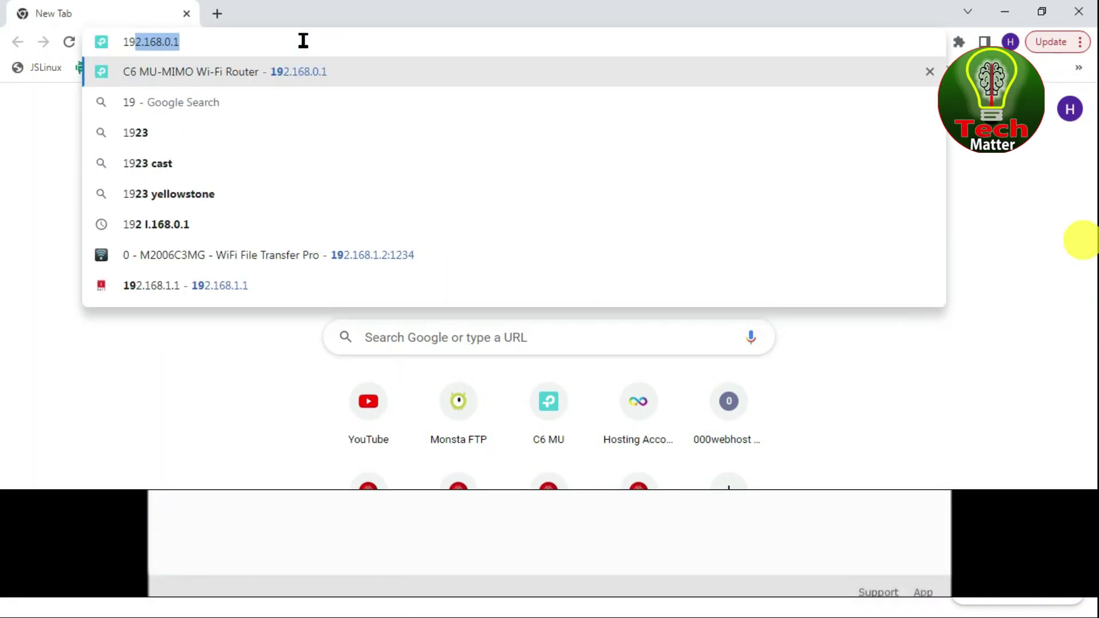
pyautogui.write('2.168.0.1')
pyautogui.press('Return')
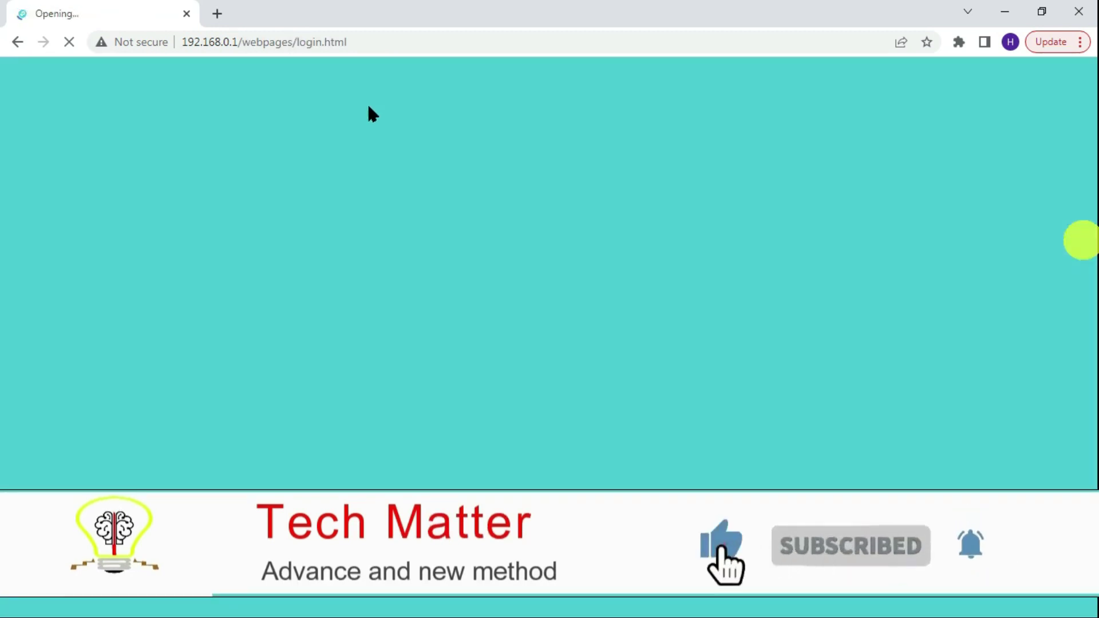
pyautogui.click(392, 233)
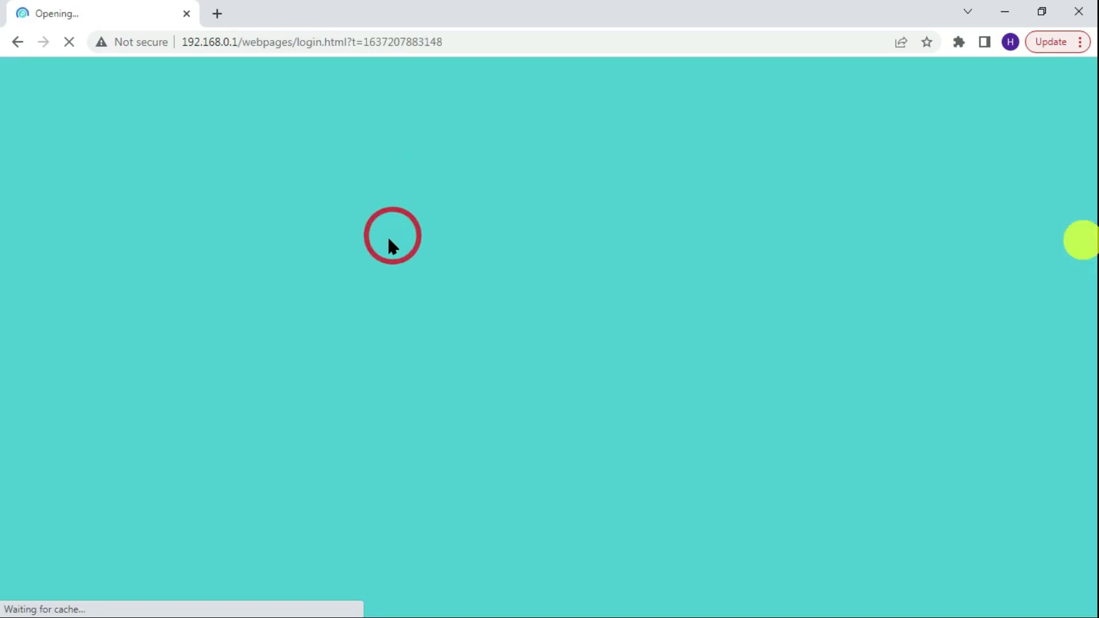
# - Log in to the router with the admin password, retrying after the incorrect-password warning
pyautogui.rightClick(549, 246)
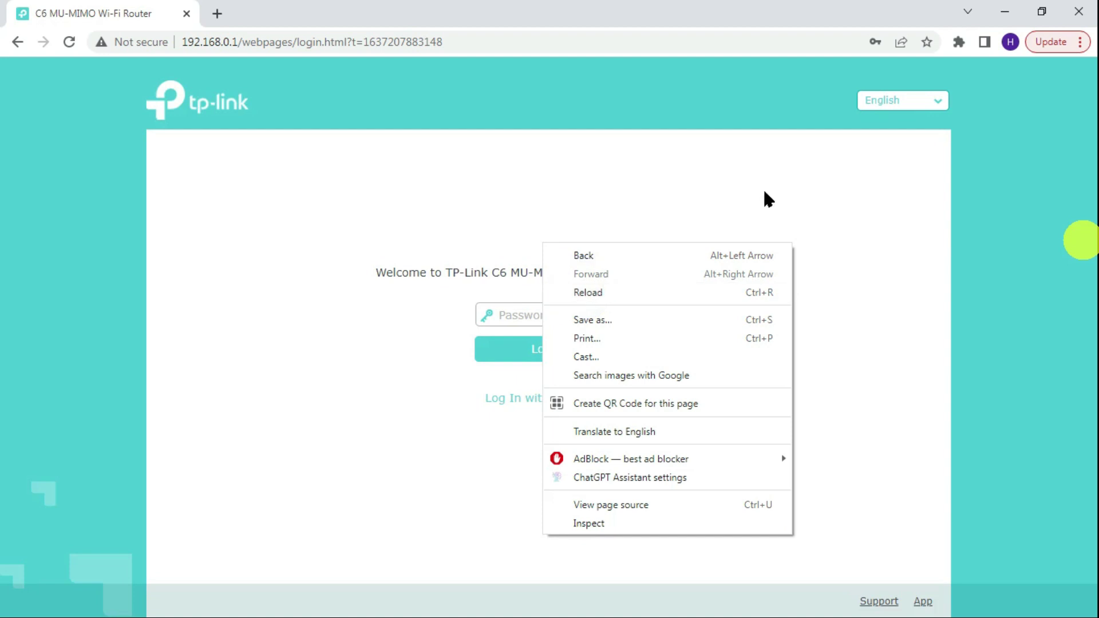
pyautogui.click(458, 270)
pyautogui.click(537, 314)
pyautogui.write('admin')
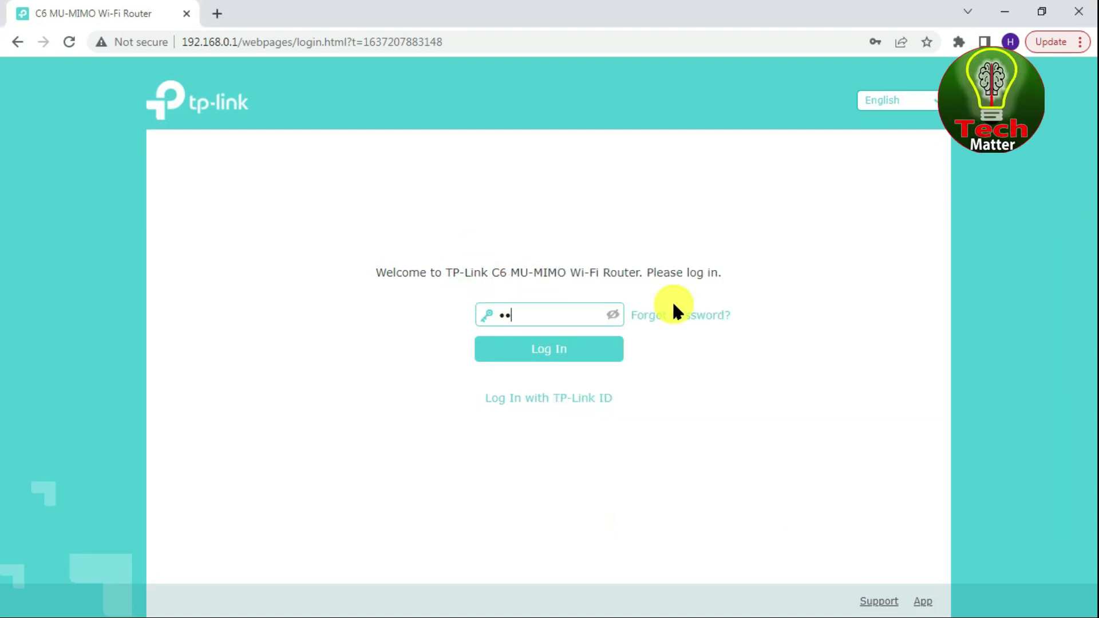
pyautogui.press('Return')
pyautogui.click(660, 327)
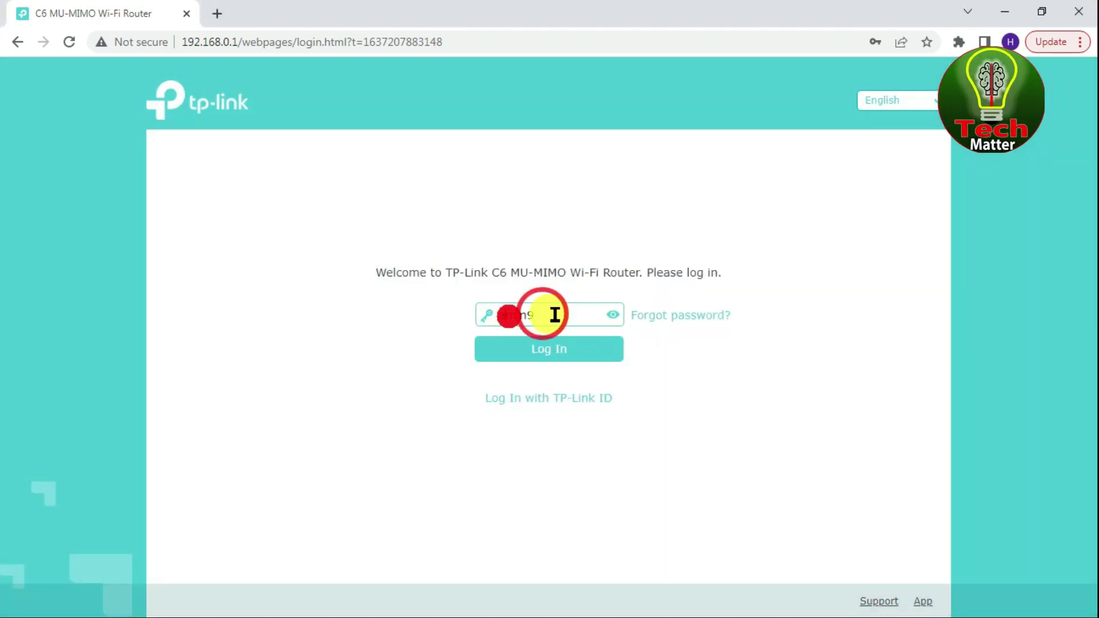
pyautogui.click(550, 343)
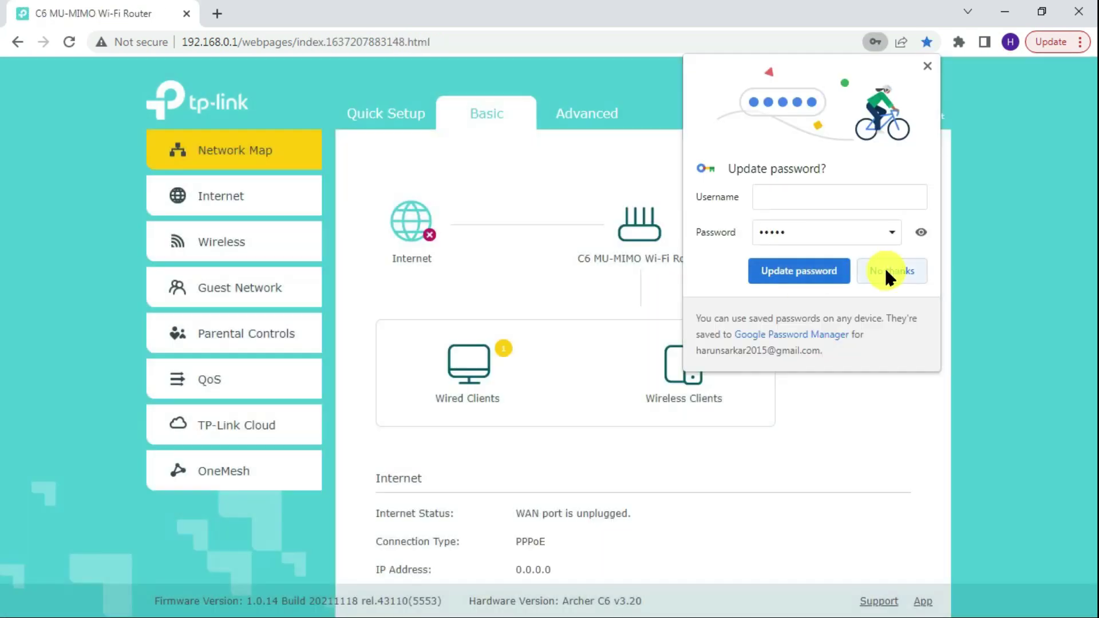
# - Decline Chrome's password update and switch to the Advanced status page
pyautogui.click(884, 272)
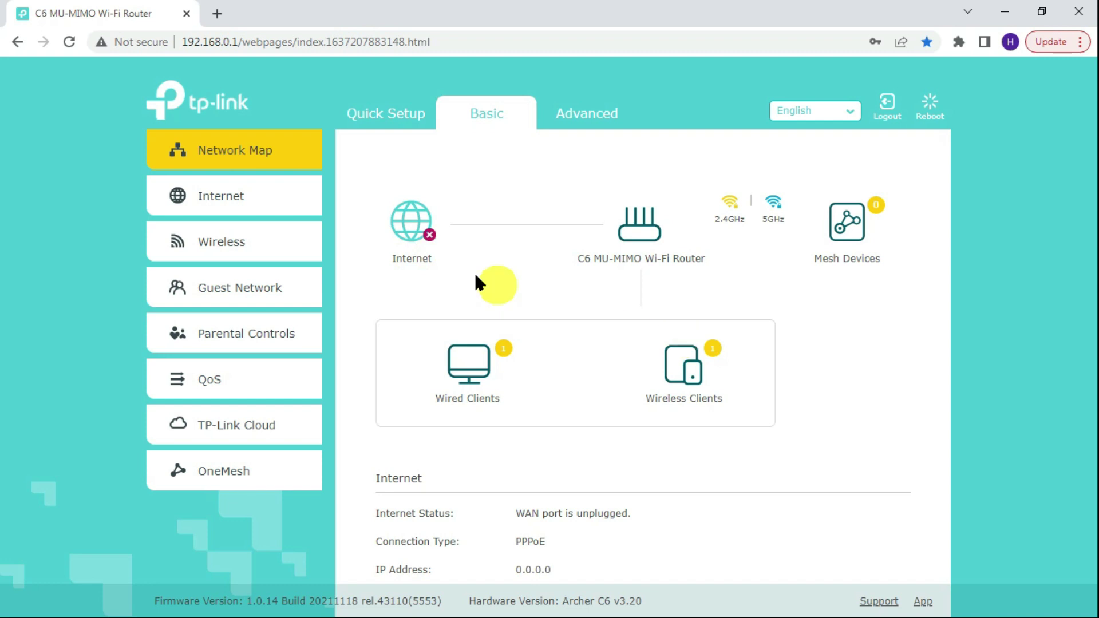
pyautogui.click(446, 264)
pyautogui.click(609, 116)
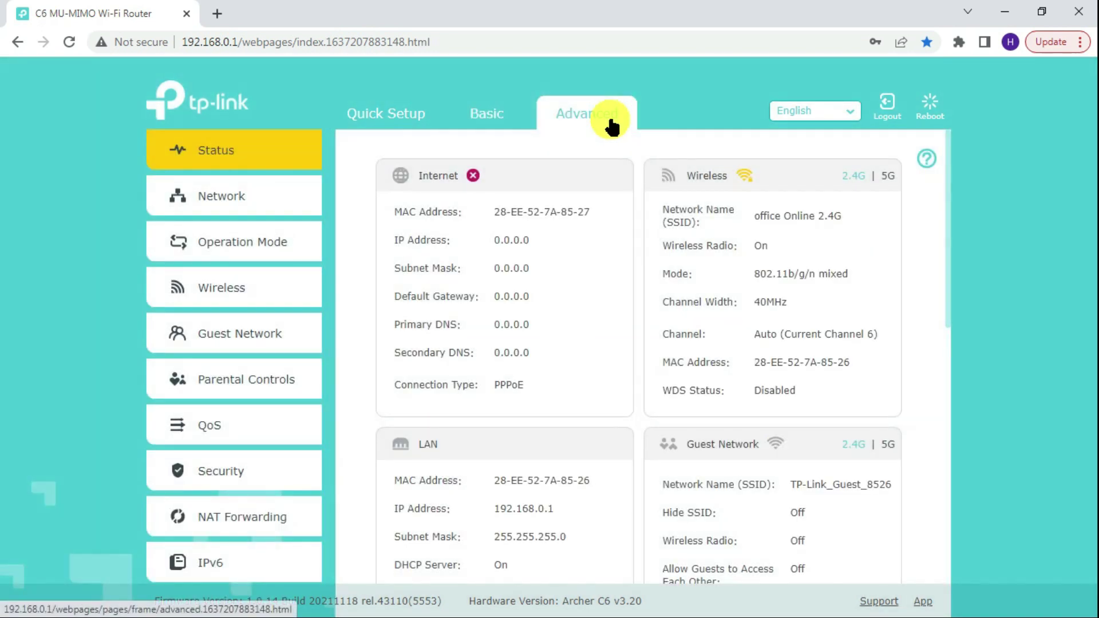
# - Keep the Operation Mode set to Router and save it
pyautogui.click(282, 247)
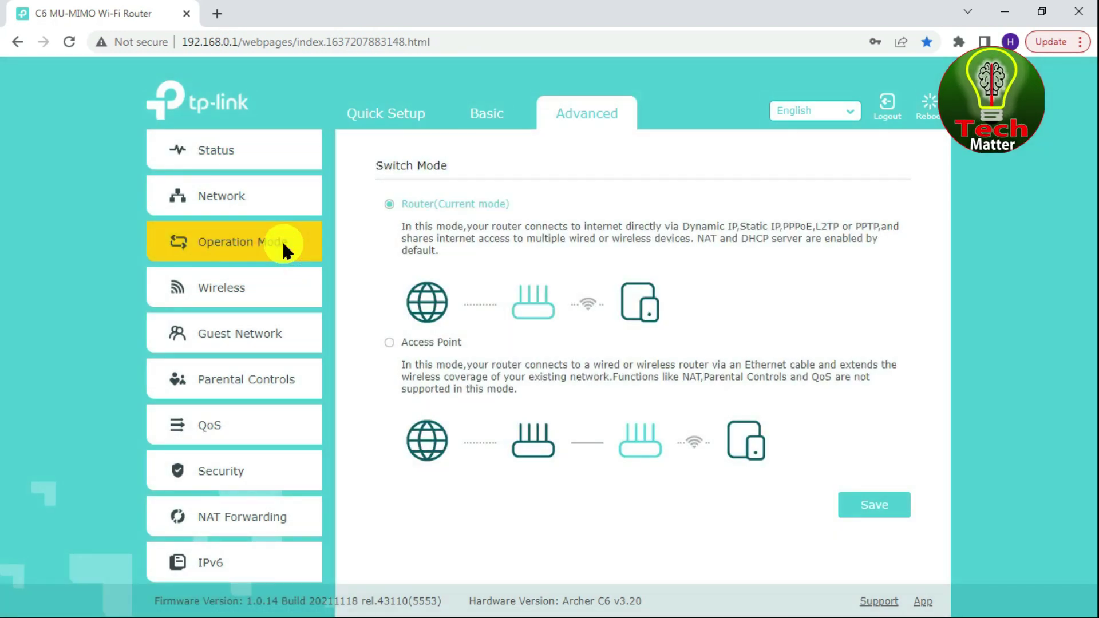
pyautogui.click(399, 203)
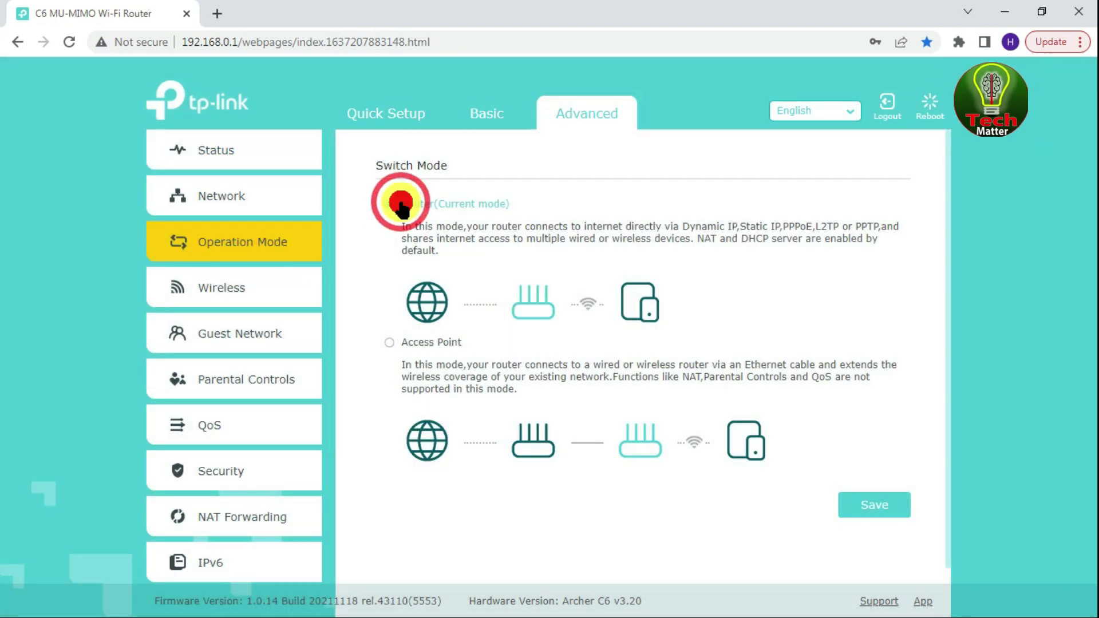
pyautogui.click(880, 506)
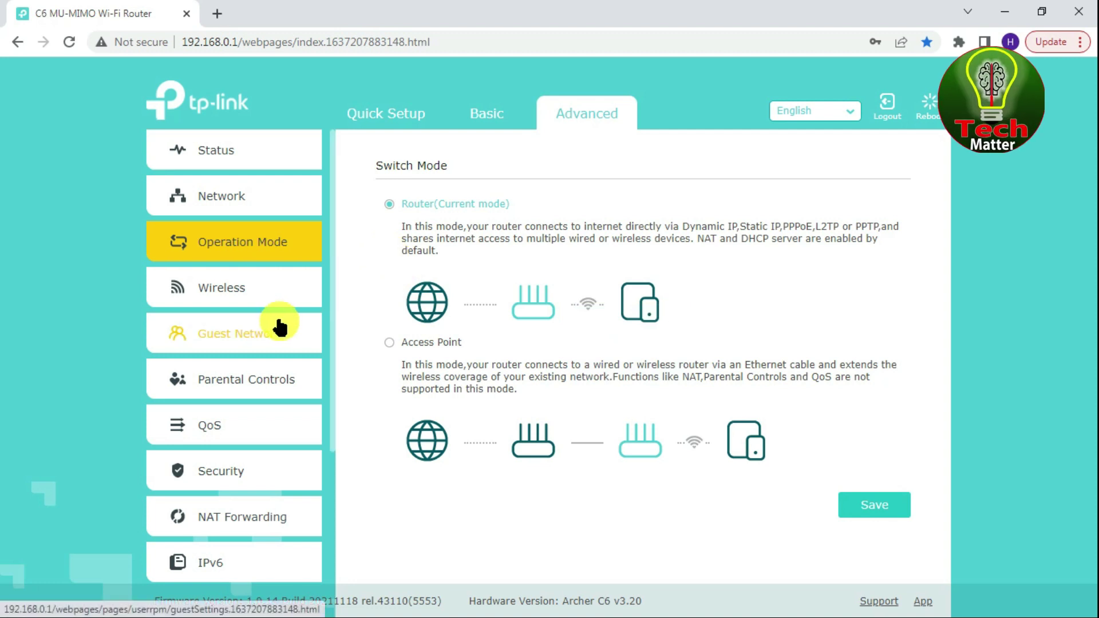
# - Expand the System Tools group in the sidebar
pyautogui.scroll(-1, 275, 320)
pyautogui.scroll(-2, 252, 294)
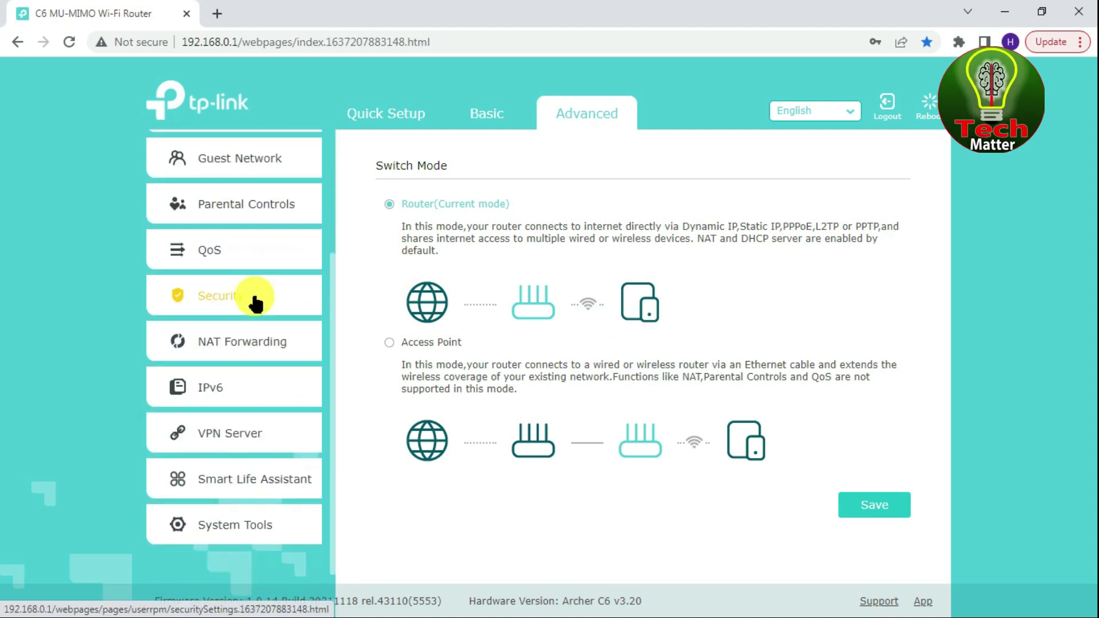
pyautogui.click(267, 515)
pyautogui.scroll(-5, 267, 518)
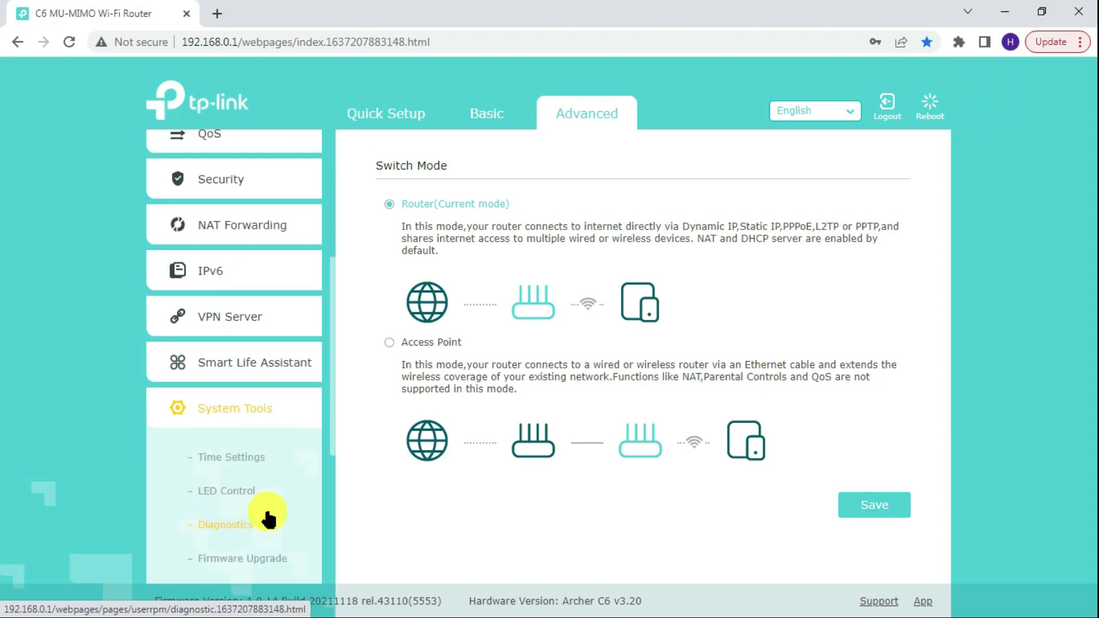
pyautogui.scroll(-1, 267, 515)
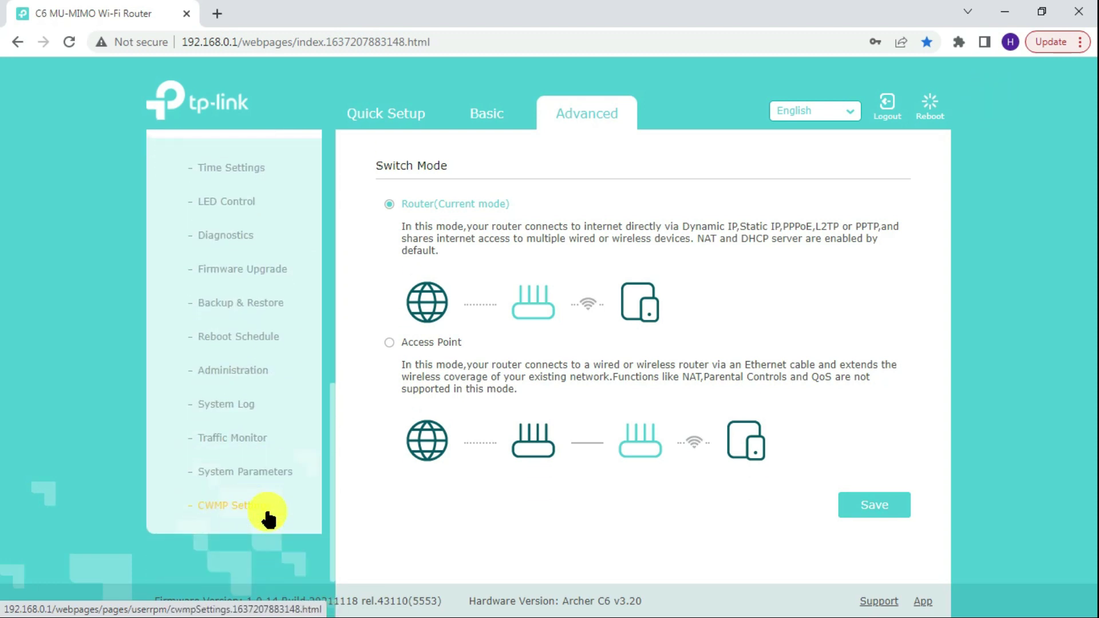
# - In System Parameters, enable 2.4GHz WDS Bridging and survey, finding Tech Matter YT on channel 1
pyautogui.click(260, 471)
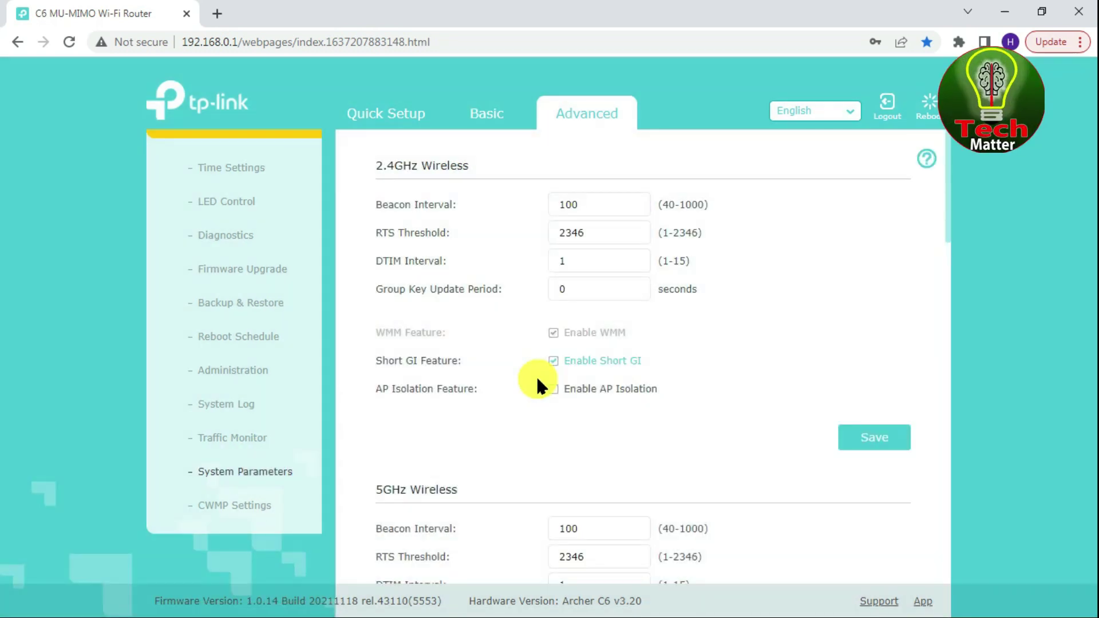
pyautogui.scroll(-2, 661, 366)
pyautogui.scroll(-5, 661, 367)
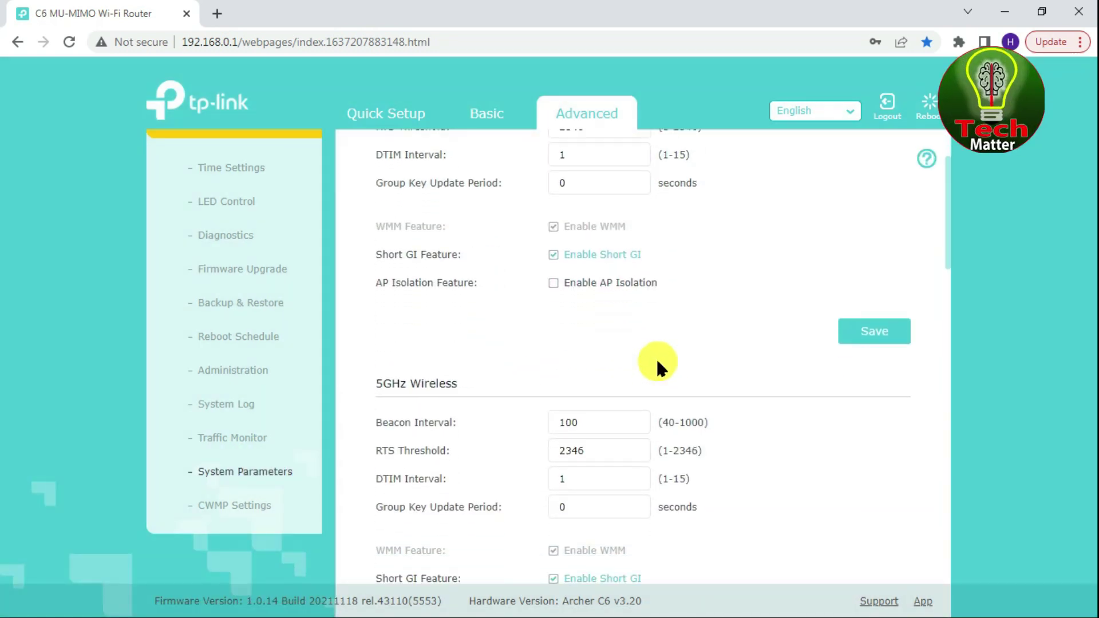
pyautogui.scroll(-4, 656, 366)
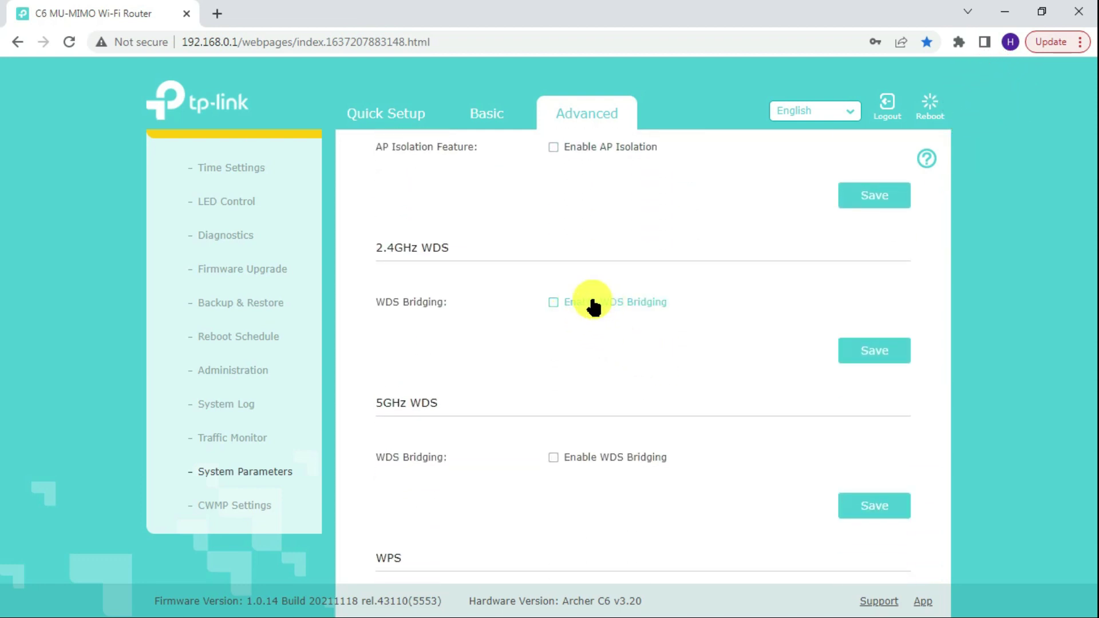
pyautogui.click(572, 309)
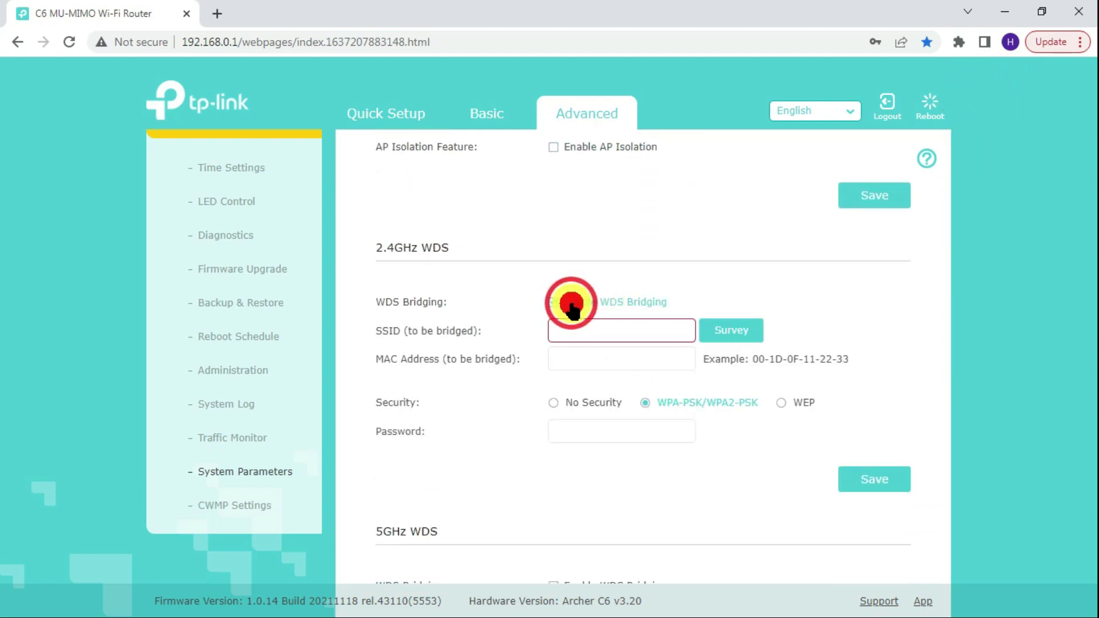
pyautogui.click(732, 335)
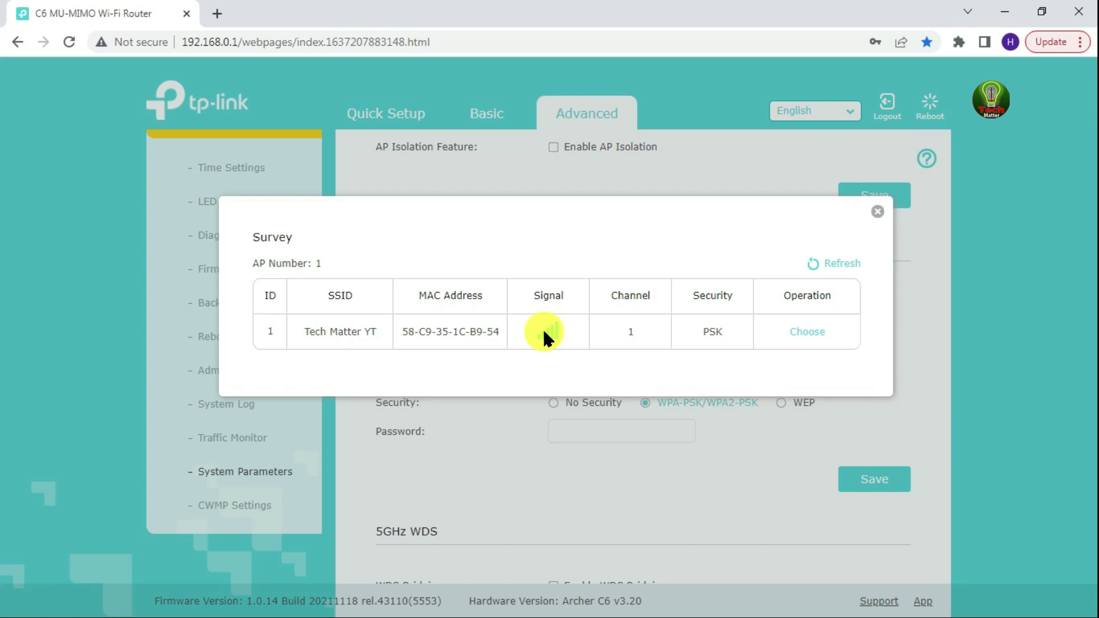
# - Choose Tech Matter YT for the 2.4GHz WDS bridge, autofill its Wi-Fi password, and save
pyautogui.click(811, 331)
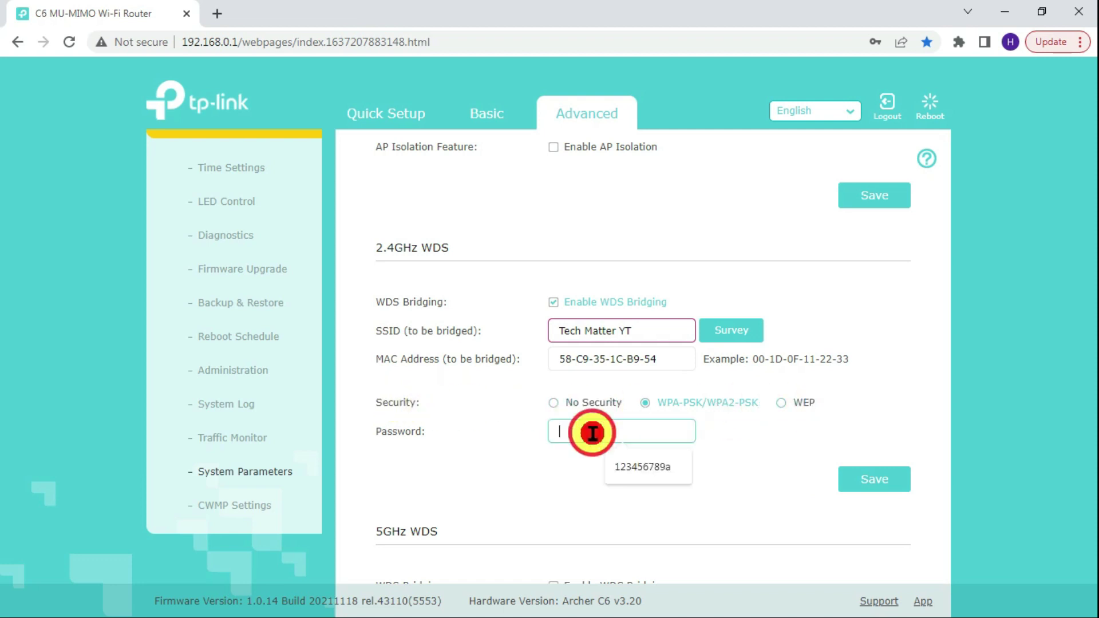
pyautogui.click(634, 463)
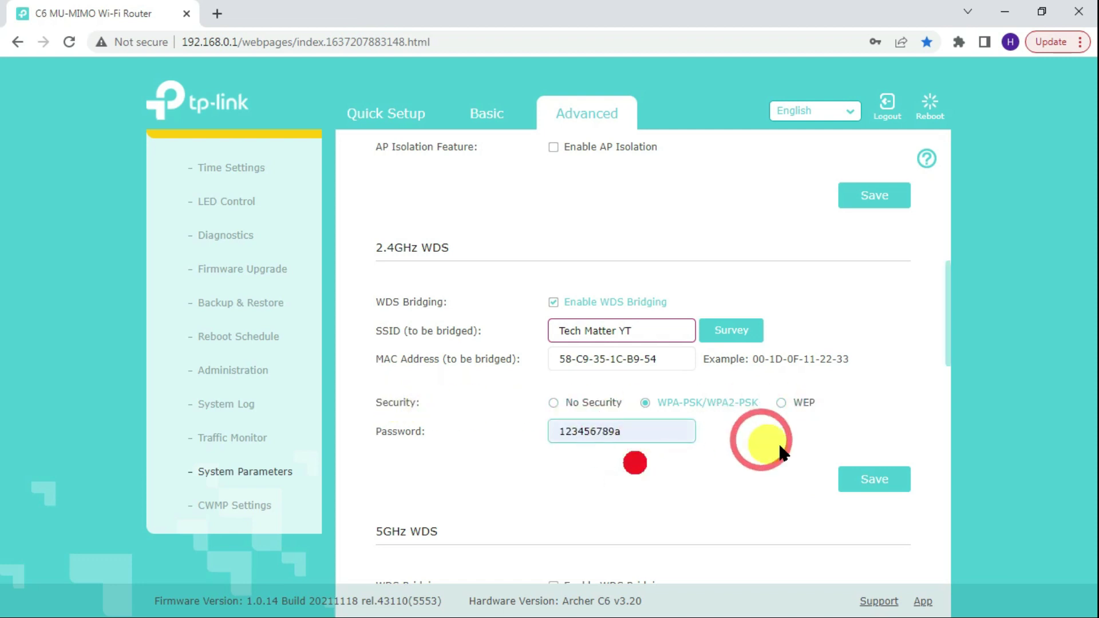
pyautogui.click(855, 481)
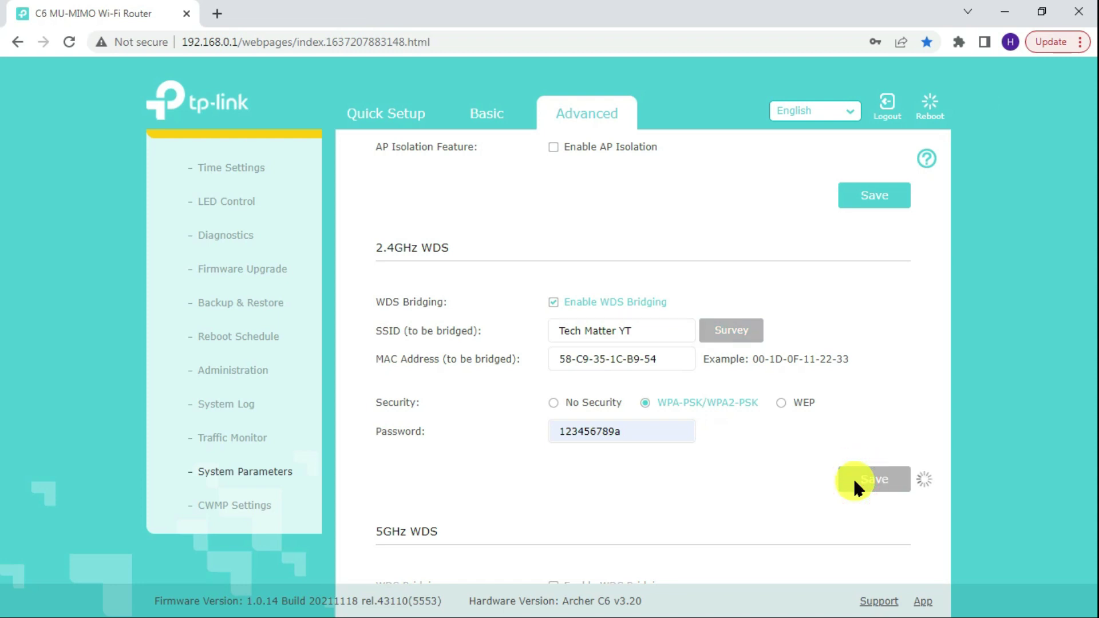
# - Expand Network and view the Dynamic DNS and DHCP Server pages
pyautogui.scroll(4, 317, 381)
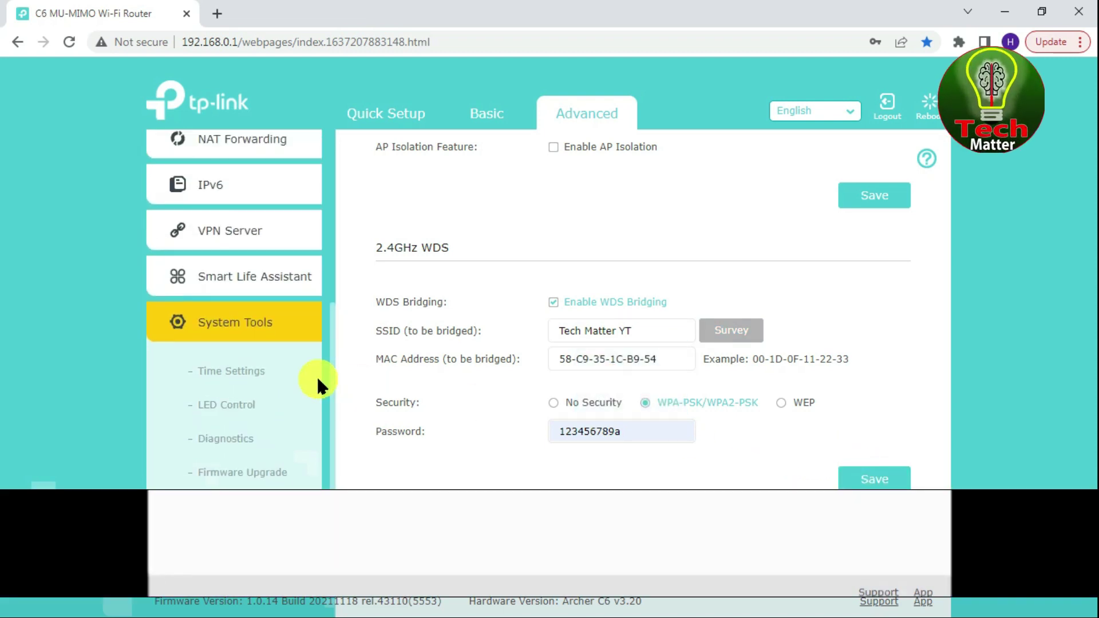
pyautogui.scroll(4, 317, 376)
pyautogui.scroll(5, 338, 246)
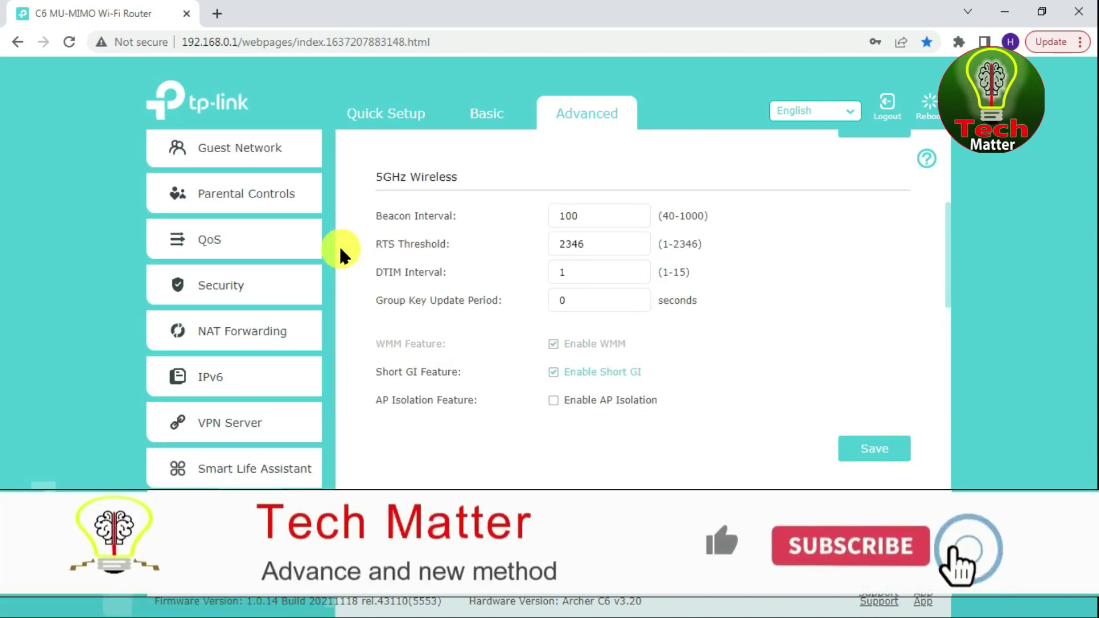
pyautogui.scroll(6, 341, 250)
pyautogui.scroll(3, 171, 220)
pyautogui.click(232, 200)
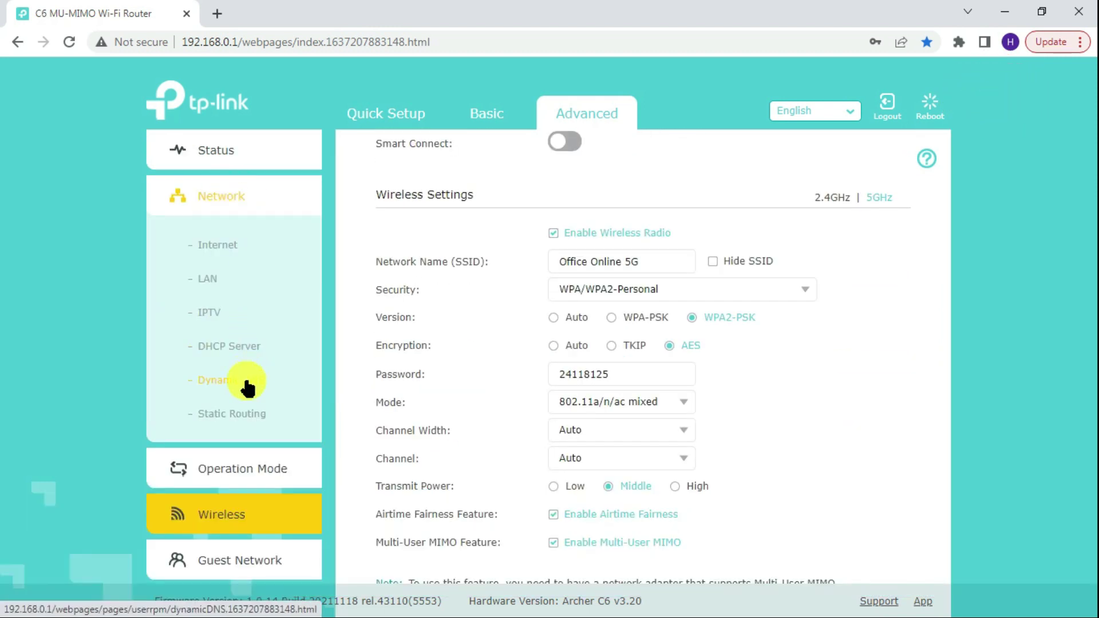
pyautogui.click(246, 382)
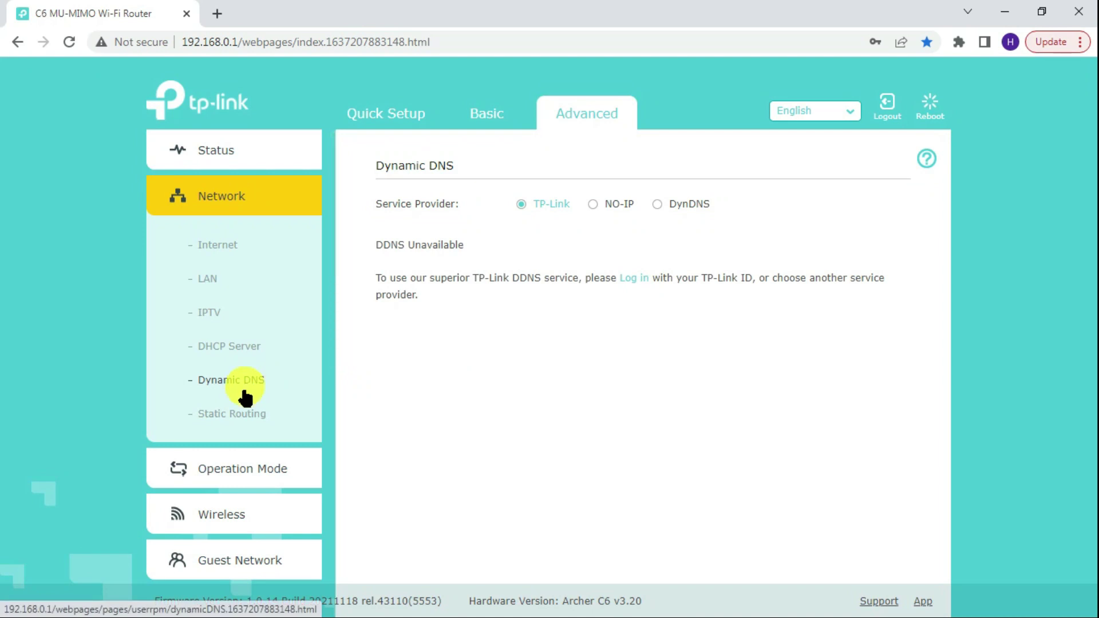
pyautogui.click(237, 346)
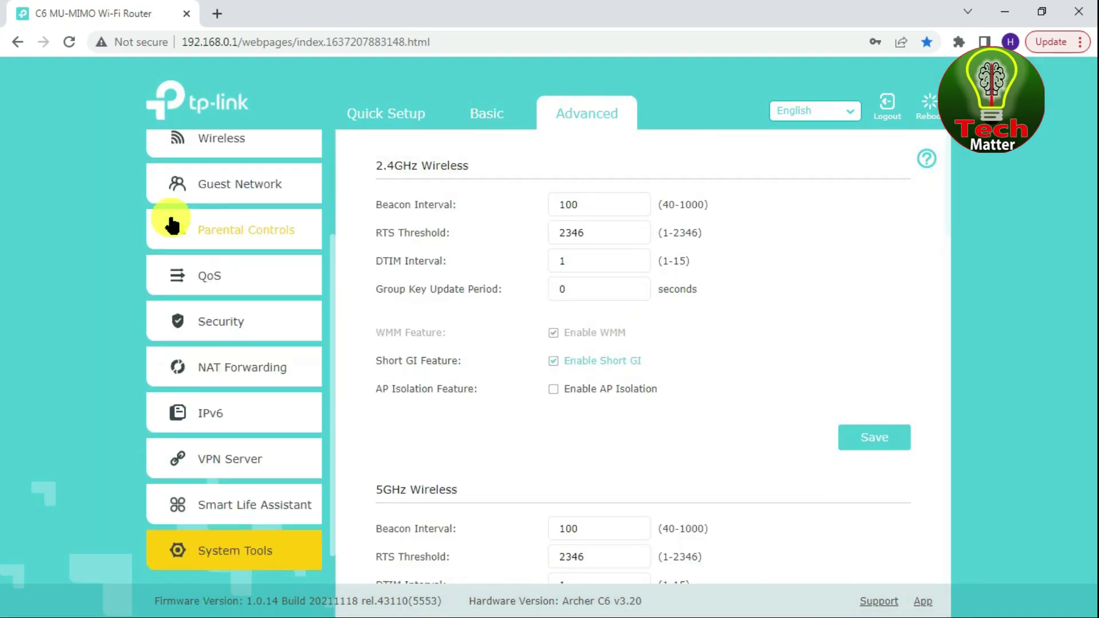
# - Review Wireless Settings for 2.4GHz, then the 5GHz band for Office Online 5G
pyautogui.scroll(3, 170, 214)
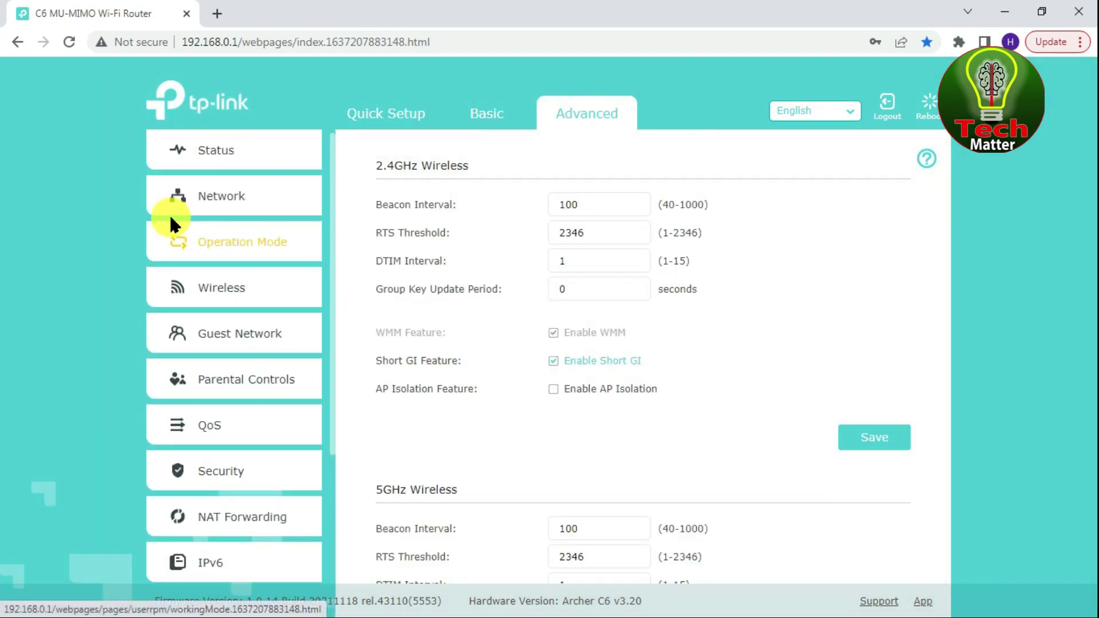
pyautogui.click(267, 289)
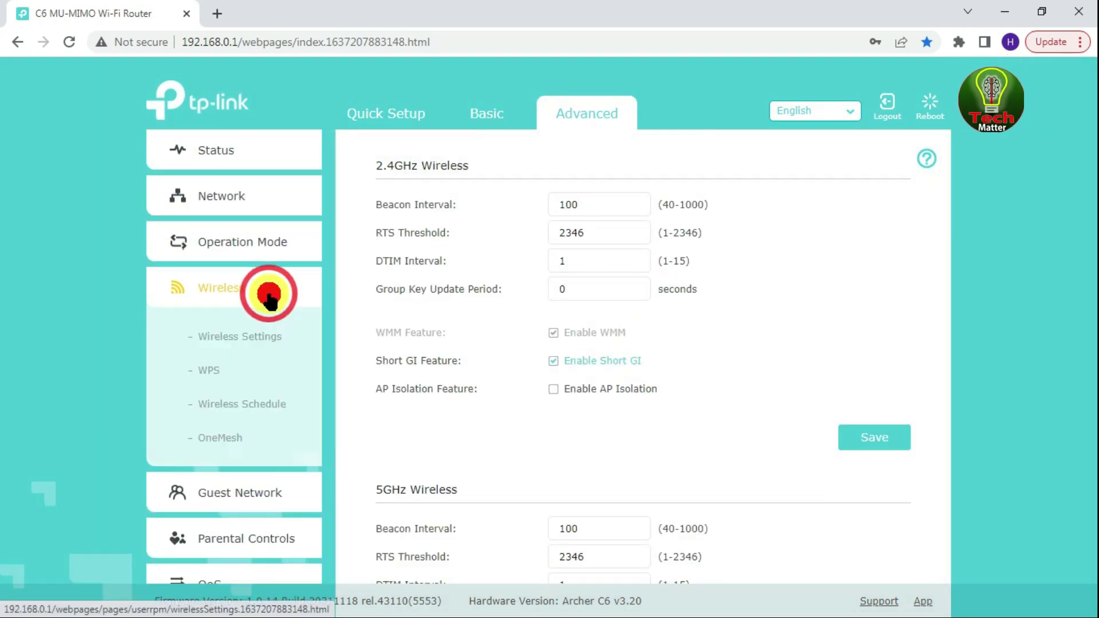
pyautogui.click(257, 338)
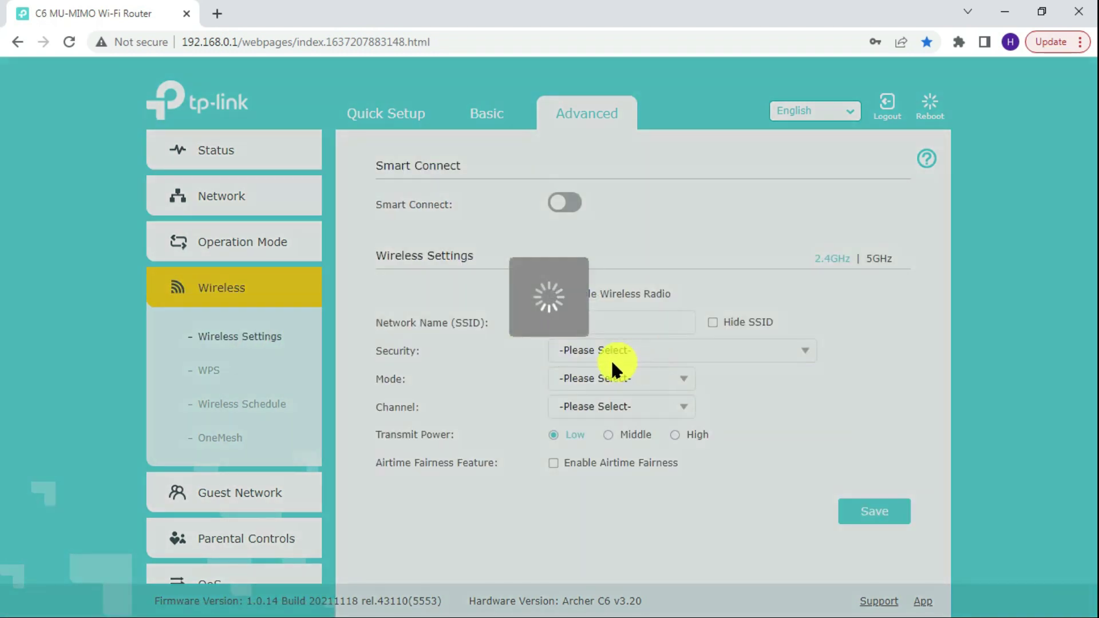
pyautogui.scroll(-3, 616, 347)
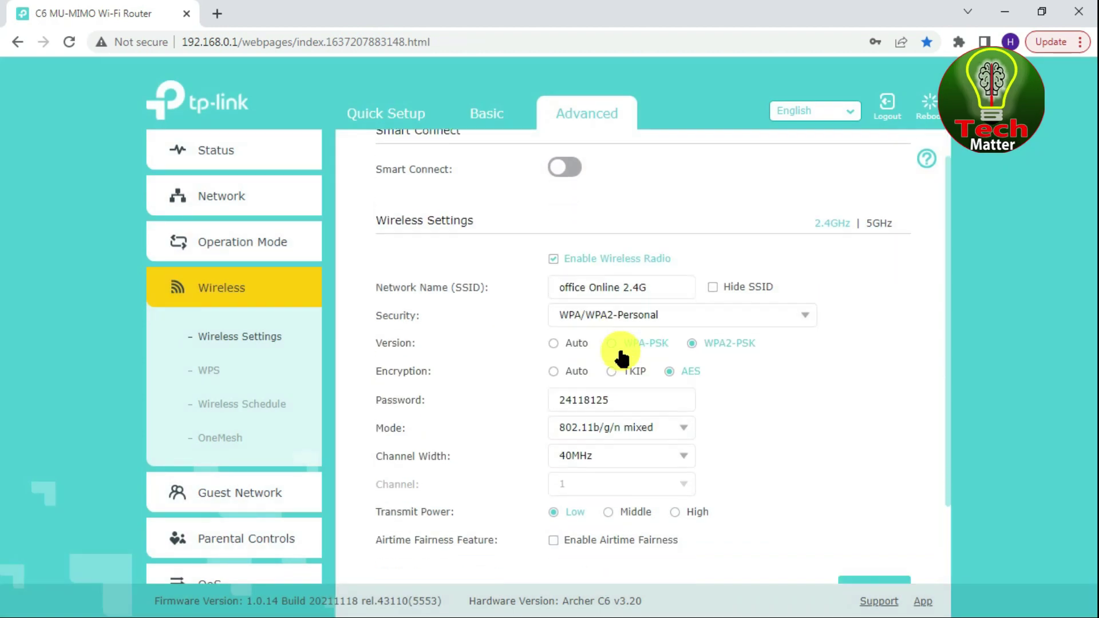
pyautogui.scroll(3, 652, 252)
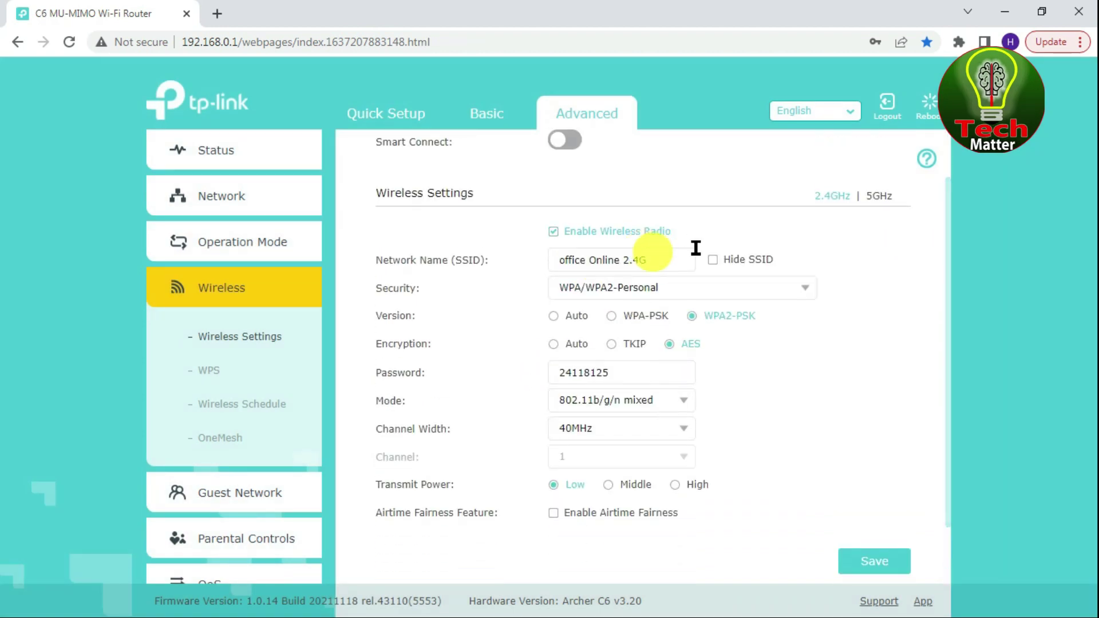
pyautogui.click(878, 197)
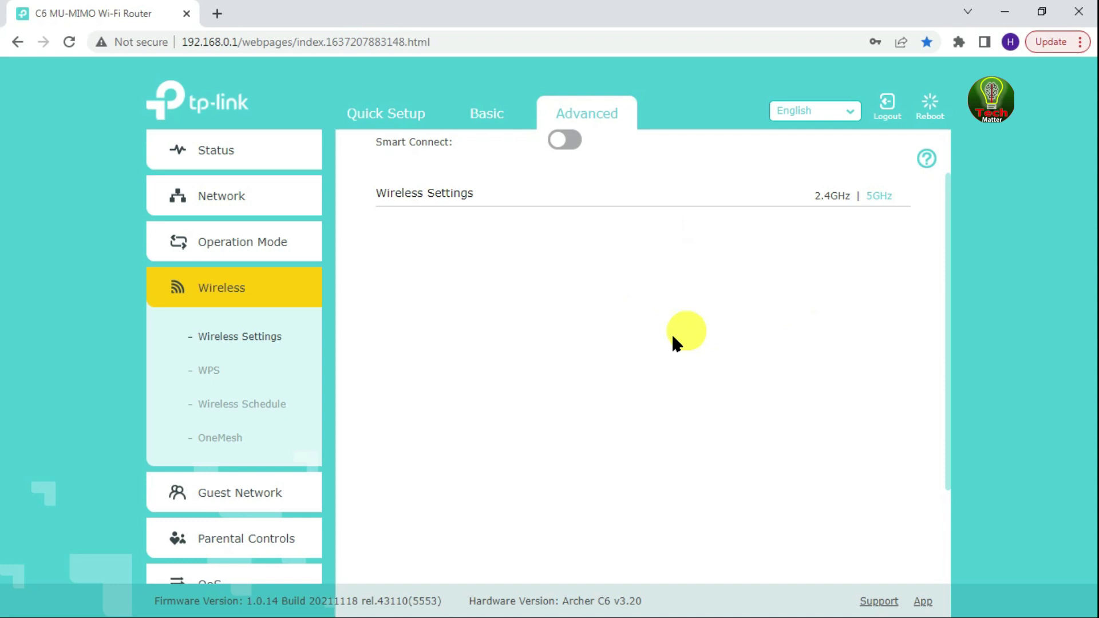
pyautogui.scroll(-1, 735, 342)
pyautogui.scroll(1, 735, 342)
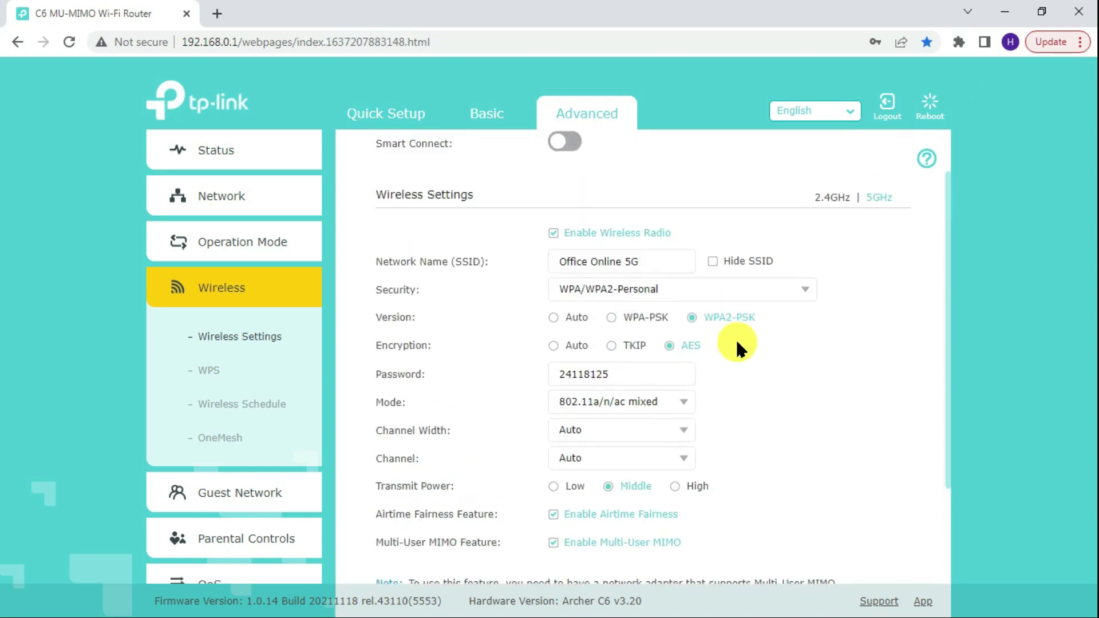
# - Disable the DHCP server, save, and reboot the router, confirming with Yes
pyautogui.click(234, 207)
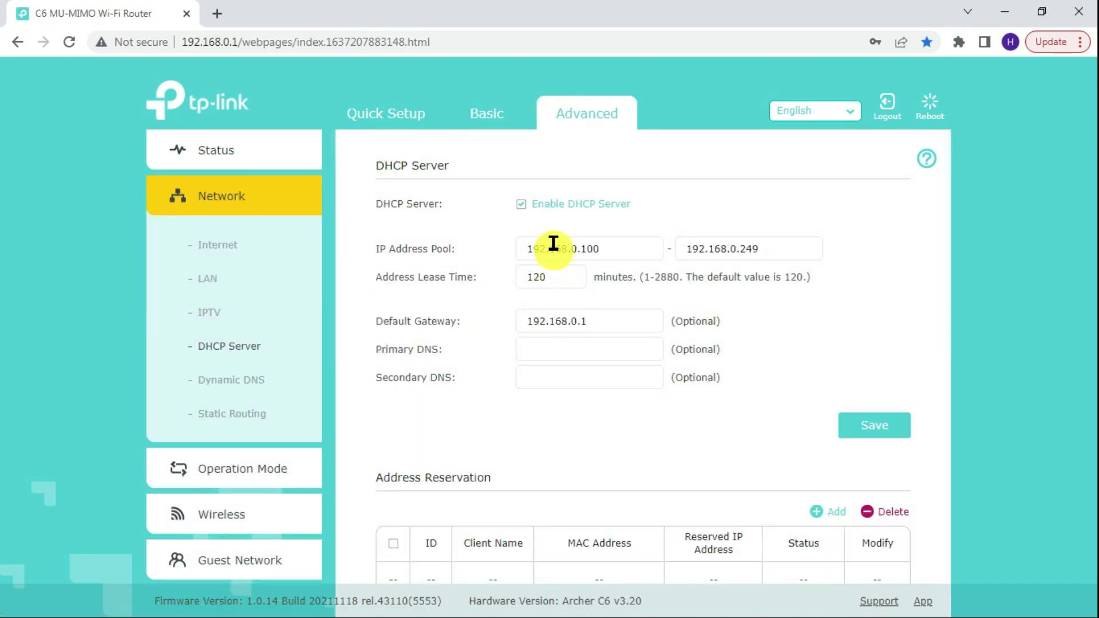
pyautogui.click(545, 213)
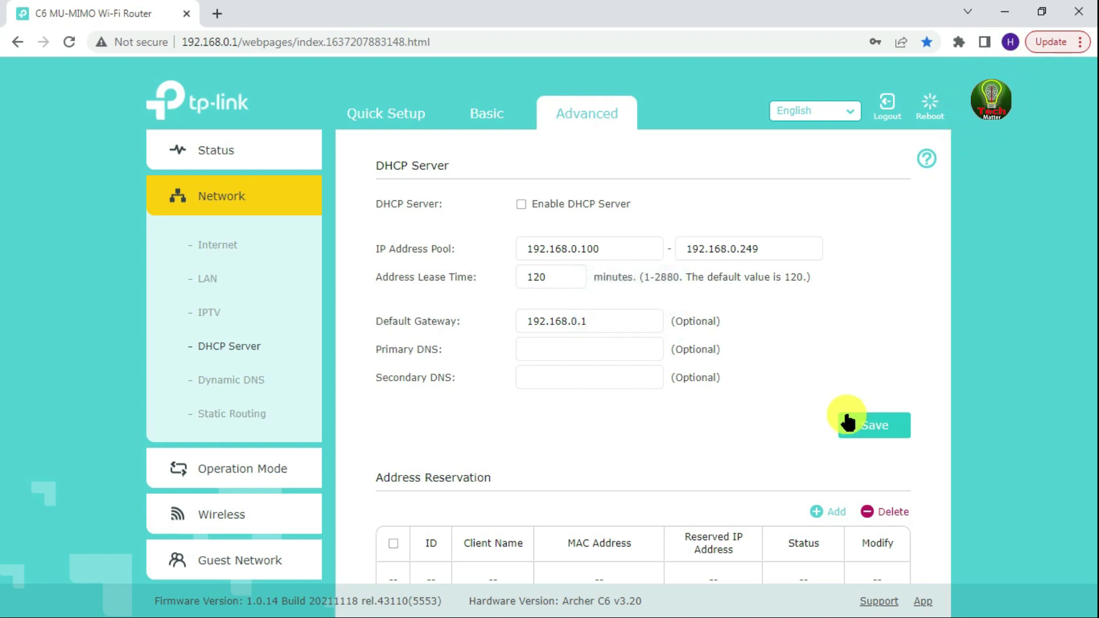
pyautogui.click(923, 112)
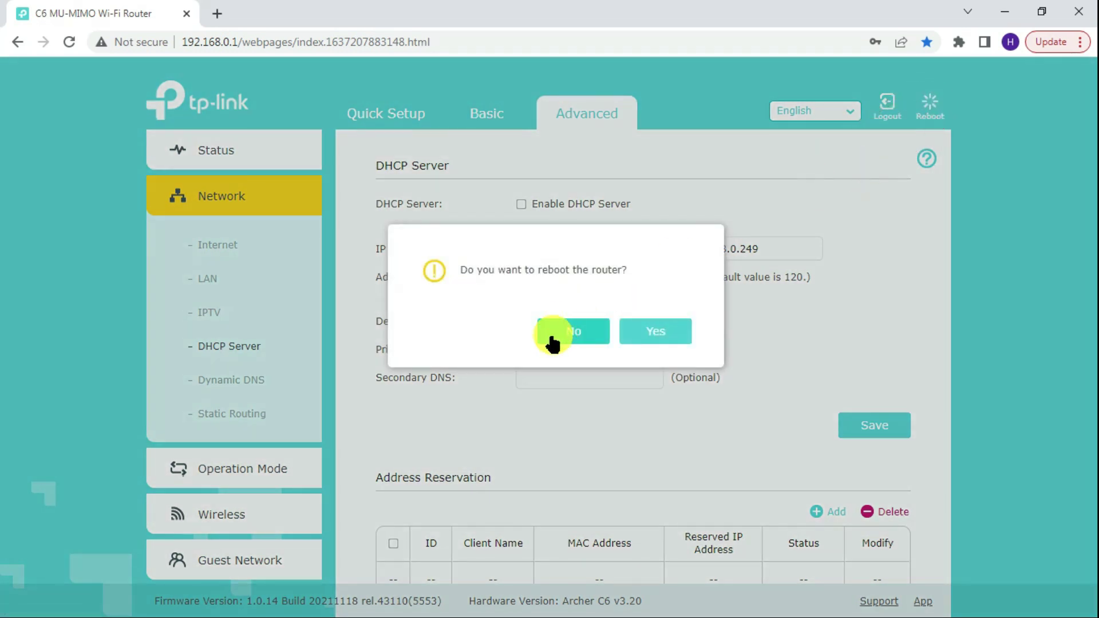
pyautogui.click(633, 336)
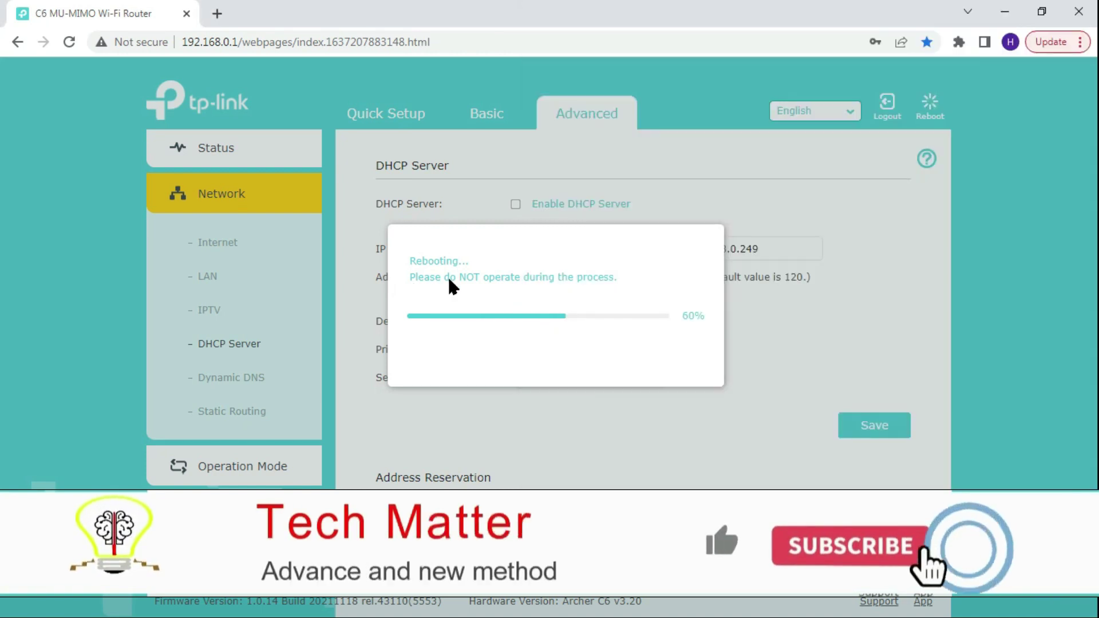
# - Check the Wi-Fi networks list, then return to the Chrome login page's password box
pyautogui.press('super')
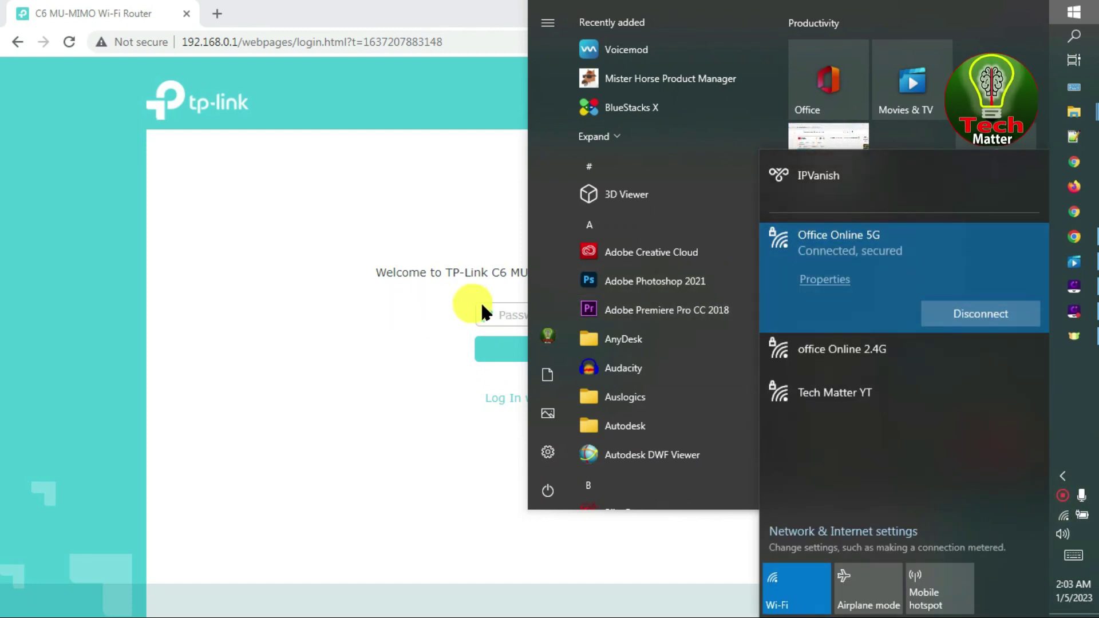
pyautogui.click(507, 309)
pyautogui.click(592, 317)
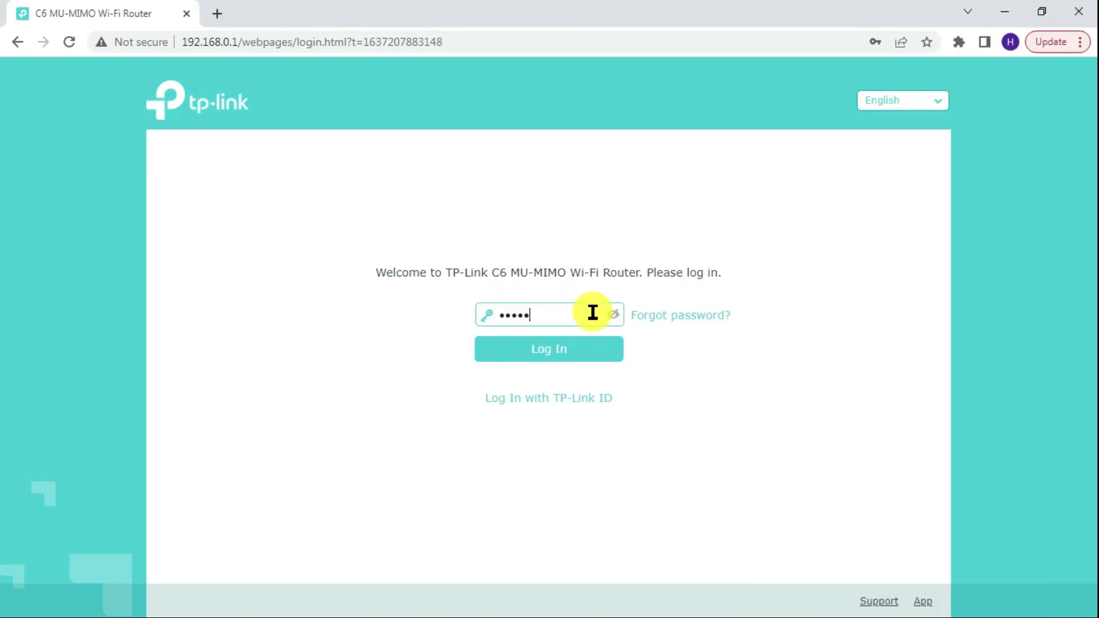
# - Log back in and confirm Network Map shows Internet Connected via PPPoE, IP 172.16.39.98
pyautogui.click(569, 346)
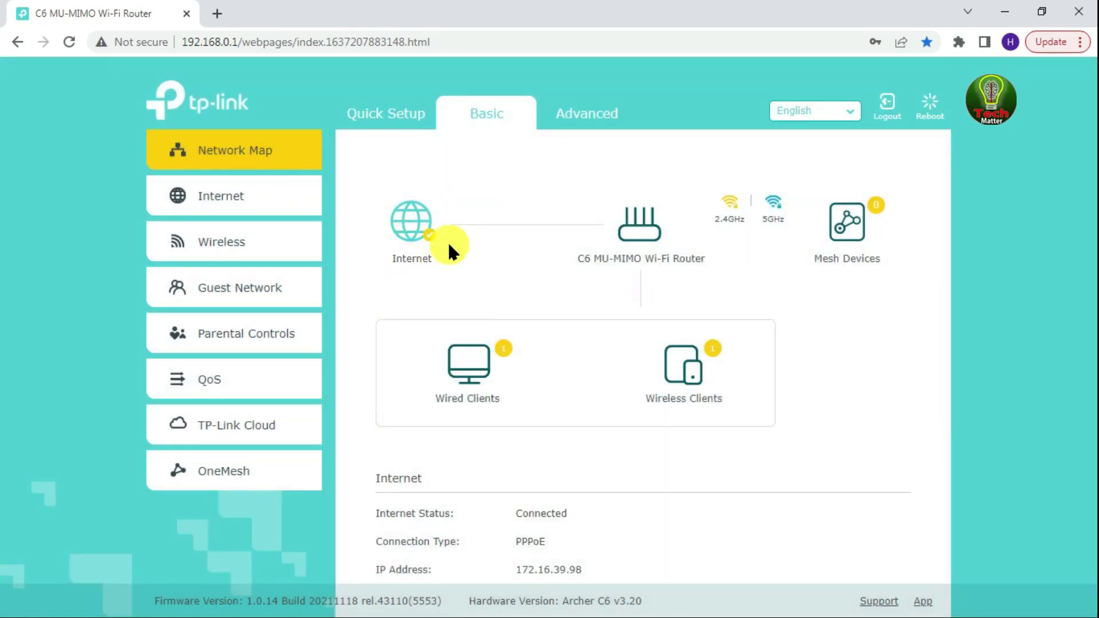
pyautogui.click(411, 256)
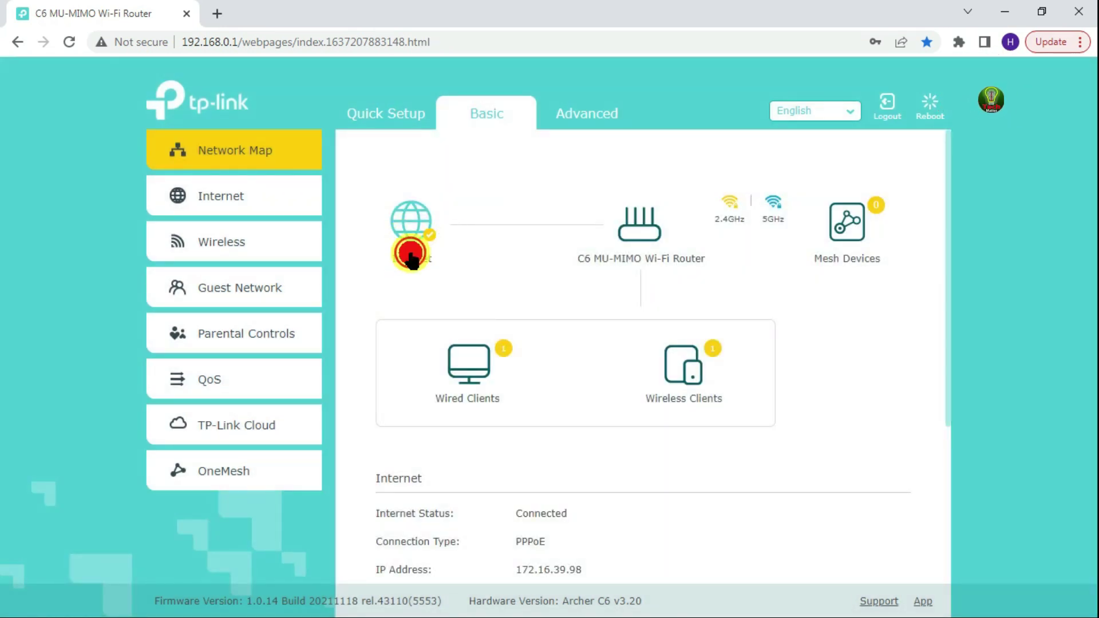